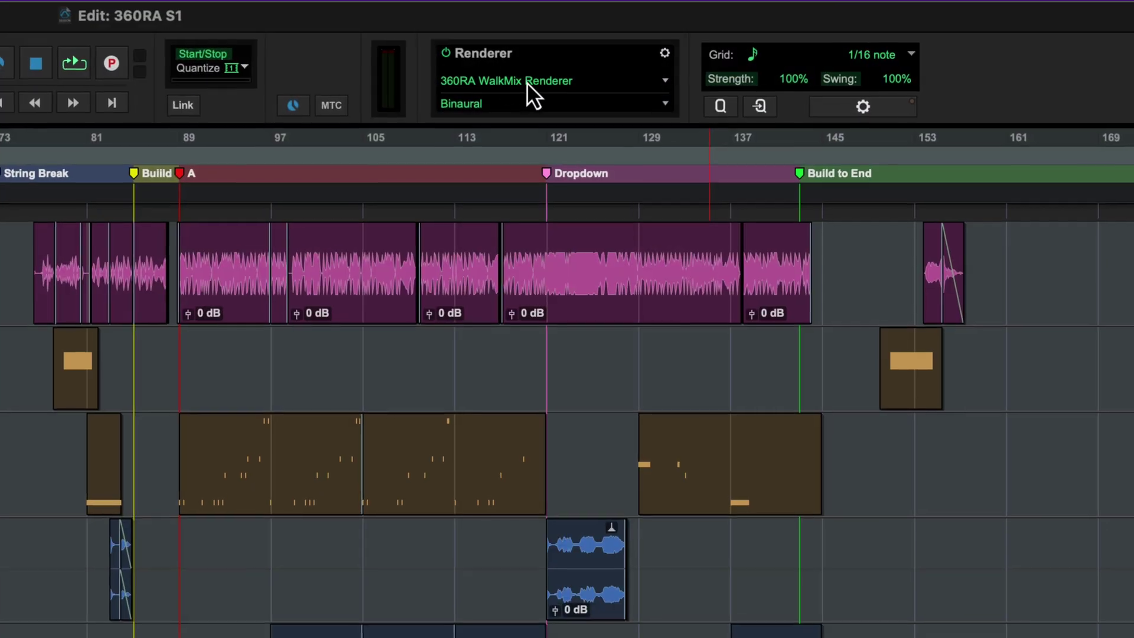
Step: Browse SoundFlow's AudioSuite and Events commands, ending on MIDI Operations with Quantize, Transpose and Change Velocity
{"action": "left_click", "coordinate": [527, 83]}
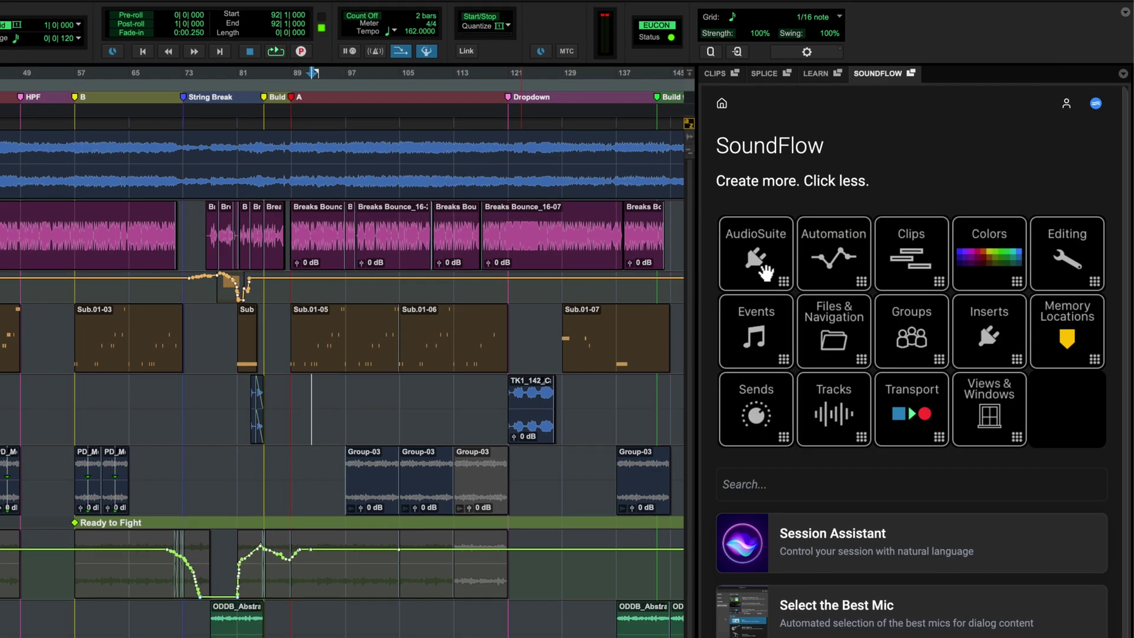
{"action": "left_click", "coordinate": [759, 278]}
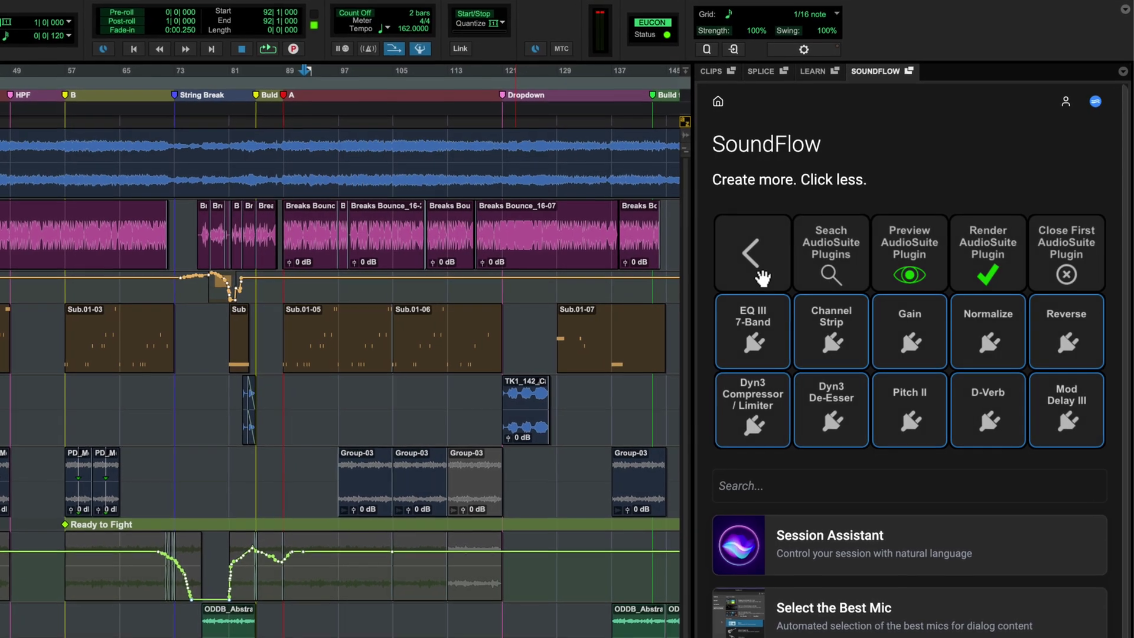
{"action": "left_click", "coordinate": [759, 278]}
{"action": "left_click", "coordinate": [745, 330]}
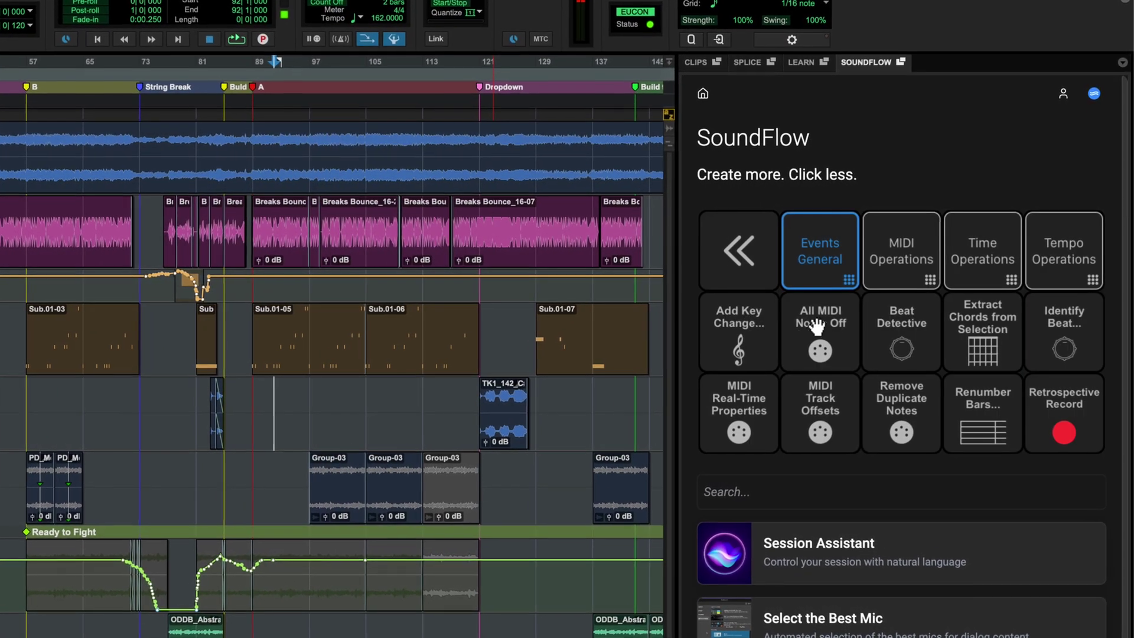
{"action": "left_click", "coordinate": [897, 266]}
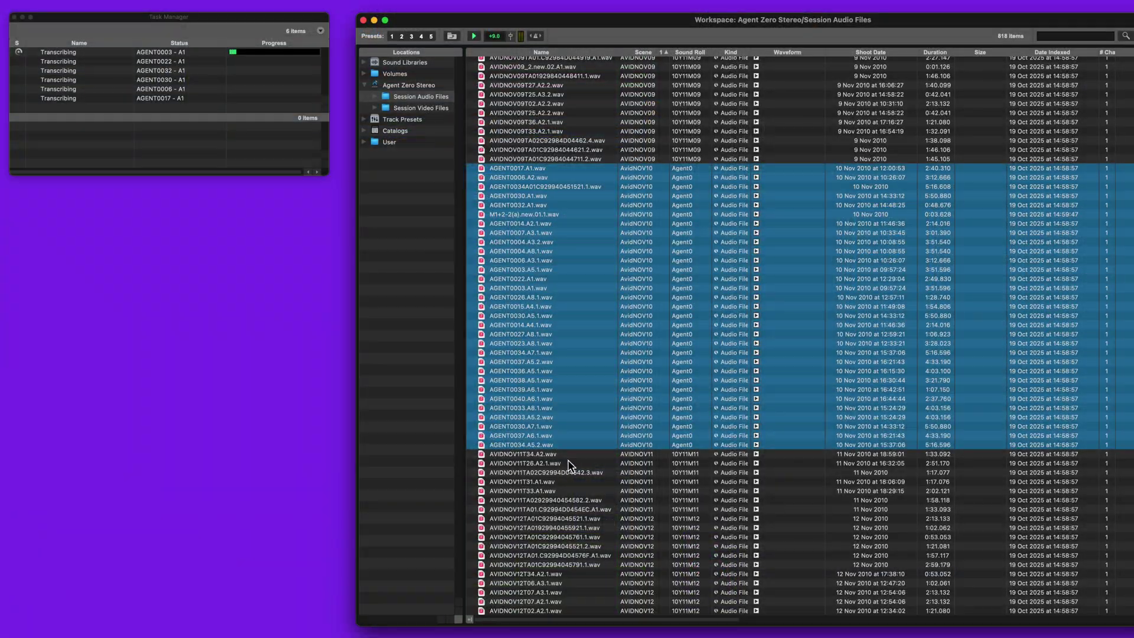
Step: Send files AVIDNOV11T34.A2 through AVIDNOV12T02.A2 to Transcription, and set Verberate 2's room size to about 22.4
{"action": "left_click", "coordinate": [555, 455]}
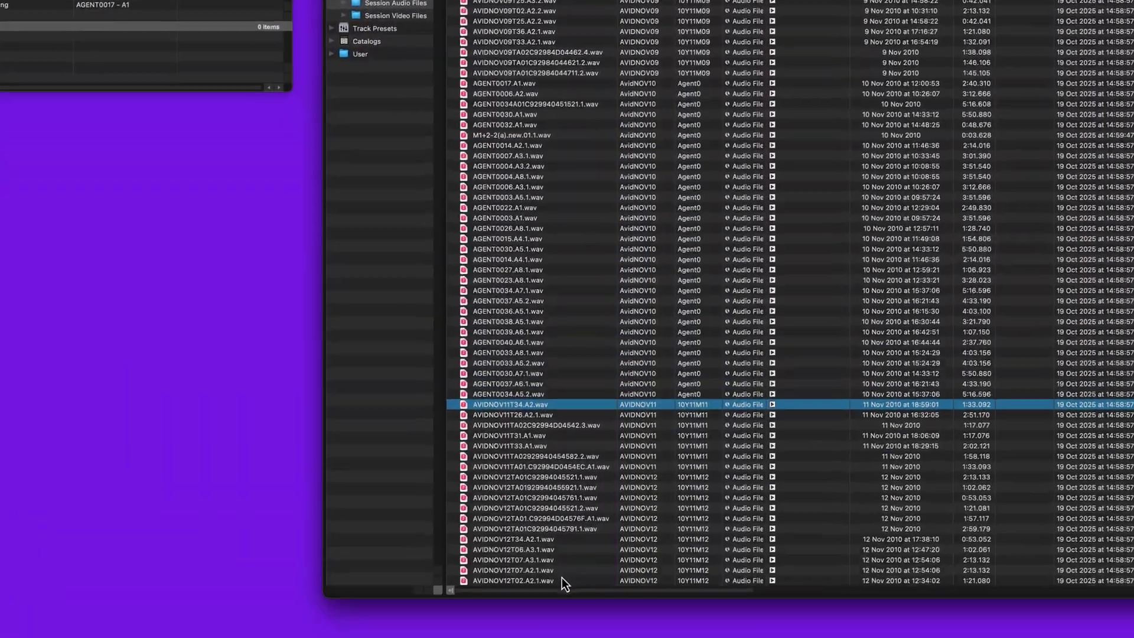
{"action": "left_click", "coordinate": [564, 611], "text": "shift"}
{"action": "right_click", "coordinate": [514, 443]}
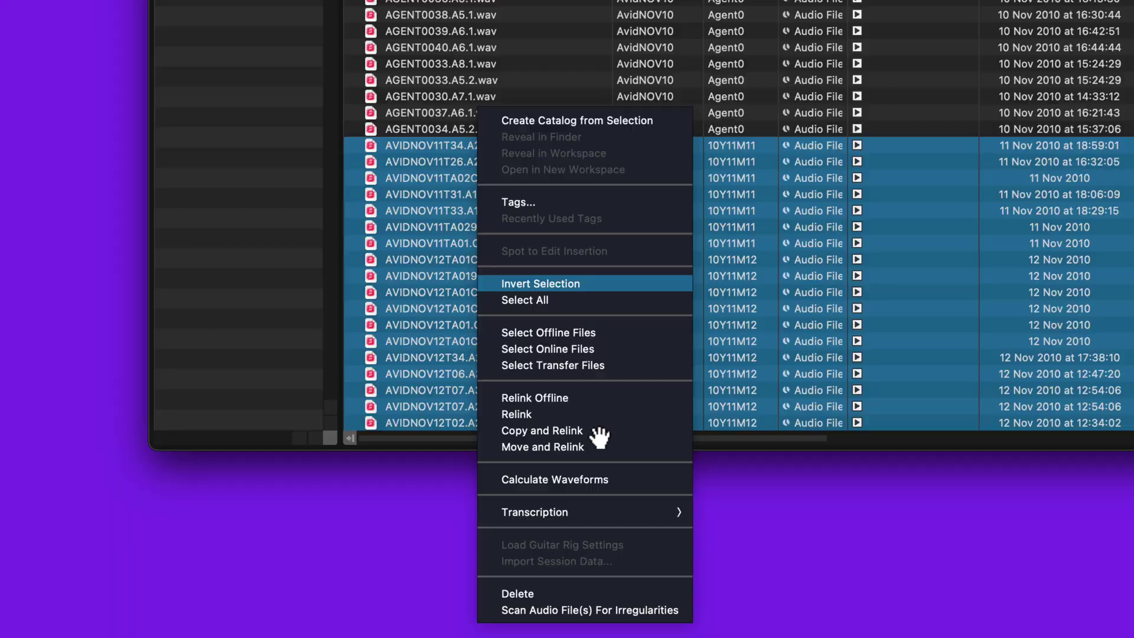
{"action": "mouse_move", "coordinate": [639, 620]}
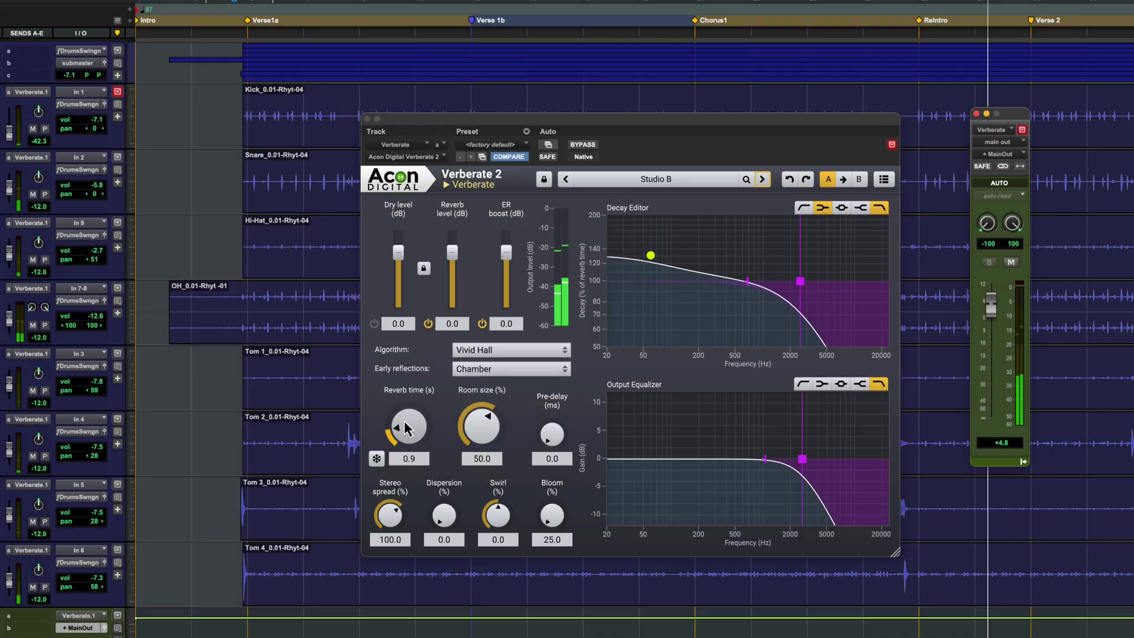
{"action": "left_click_drag", "start_coordinate": [482, 426], "coordinate": [473, 457]}
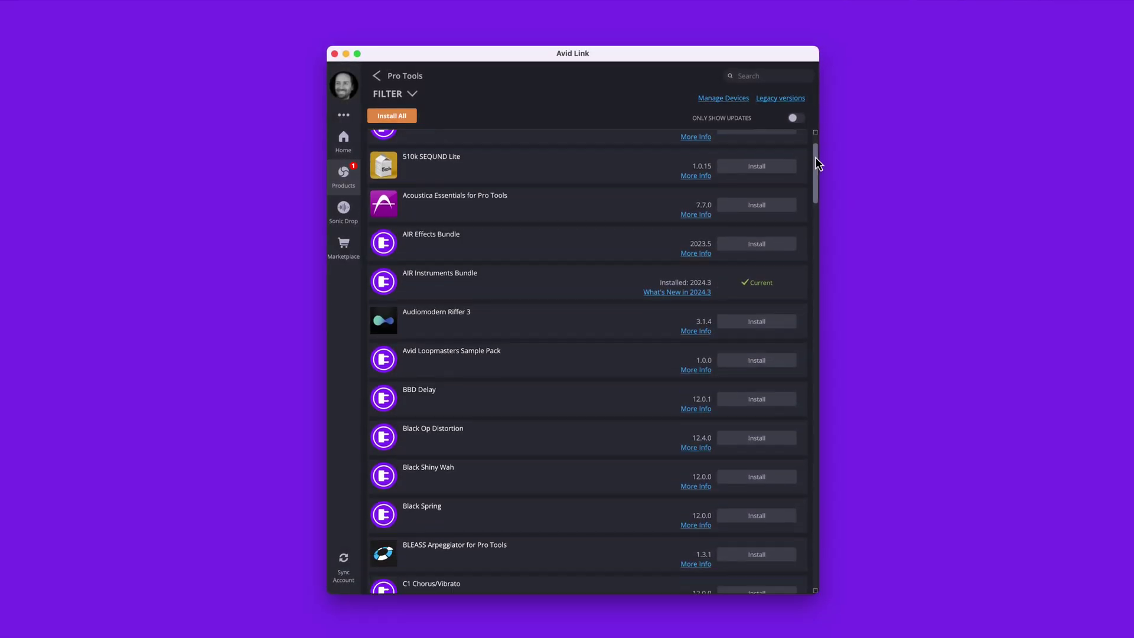
Step: Scroll the Avid Link product list down to DynAssist and its Update button
{"action": "scroll", "coordinate": [815, 158], "scroll_direction": "down", "scroll_amount": 5}
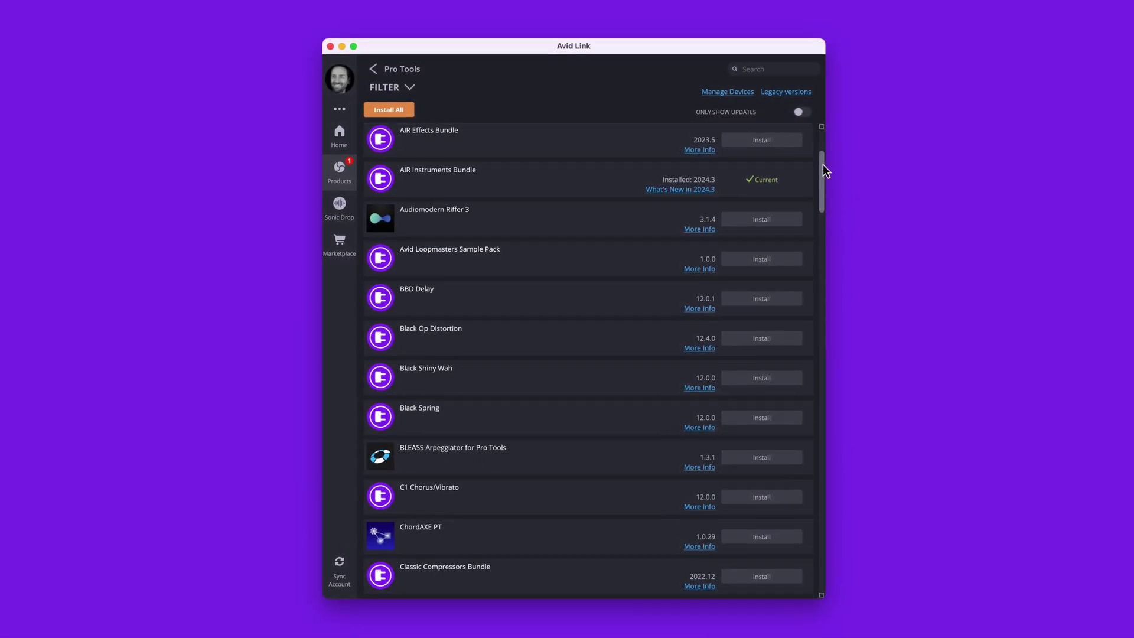
{"action": "scroll", "coordinate": [828, 161], "scroll_direction": "down", "scroll_amount": 3}
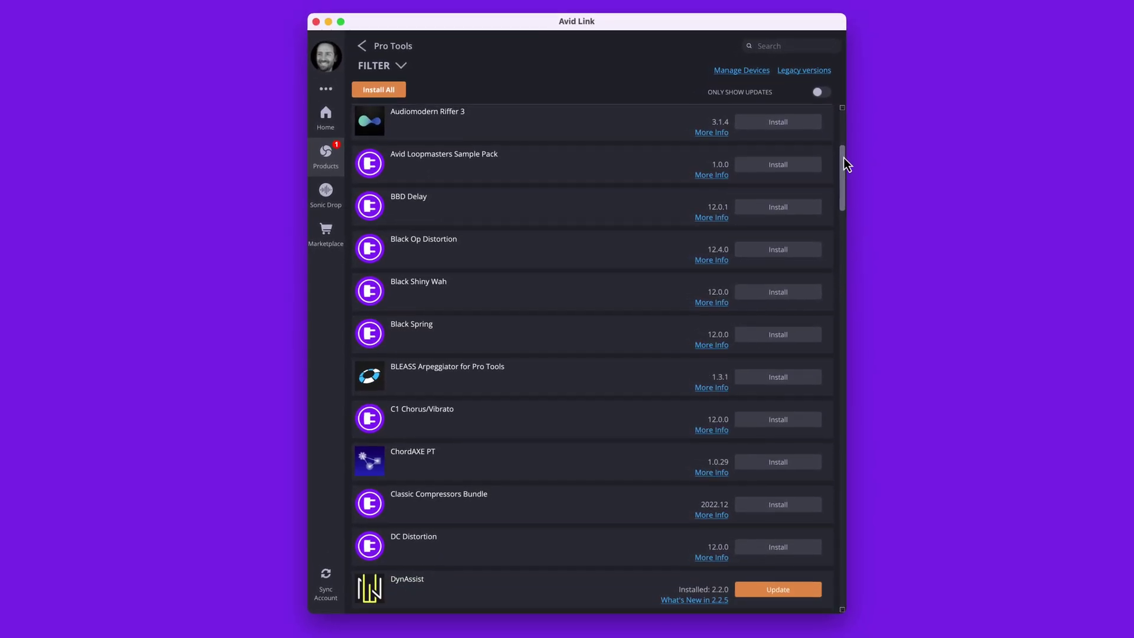
{"action": "scroll", "coordinate": [846, 166], "scroll_direction": "down", "scroll_amount": 3}
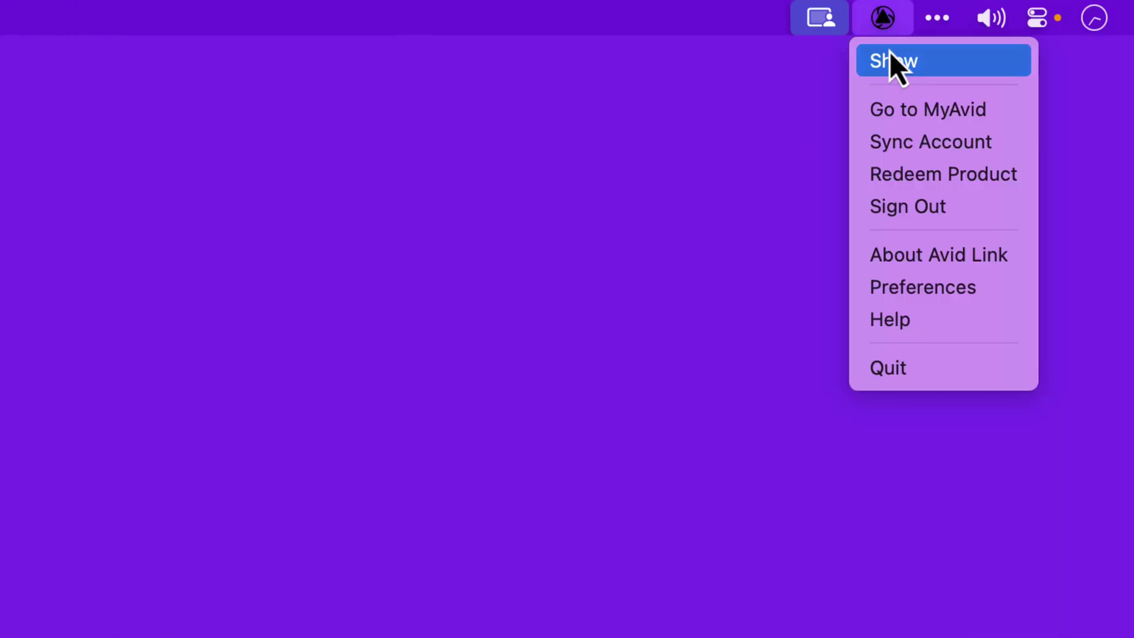
Step: Choose Show from the Avid Link menu-bar icon to bring its window back
{"action": "left_click", "coordinate": [890, 51]}
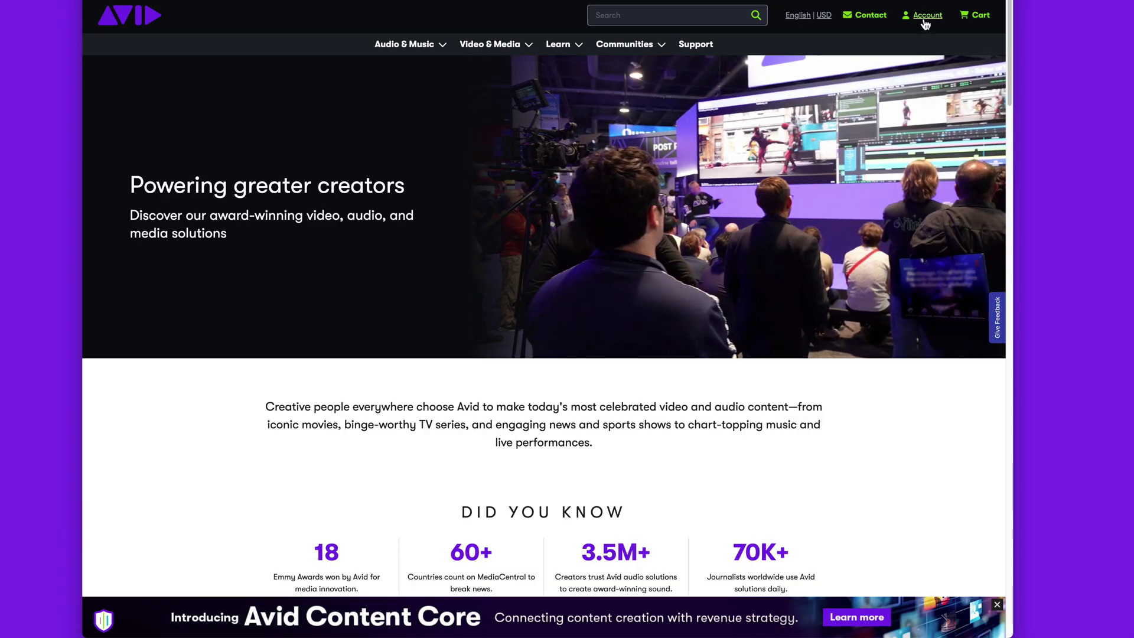
Step: Go to My Products in the Avid account and expand the Pro Tools Ultimate subscription
{"action": "mouse_move", "coordinate": [924, 16]}
{"action": "left_click", "coordinate": [925, 53]}
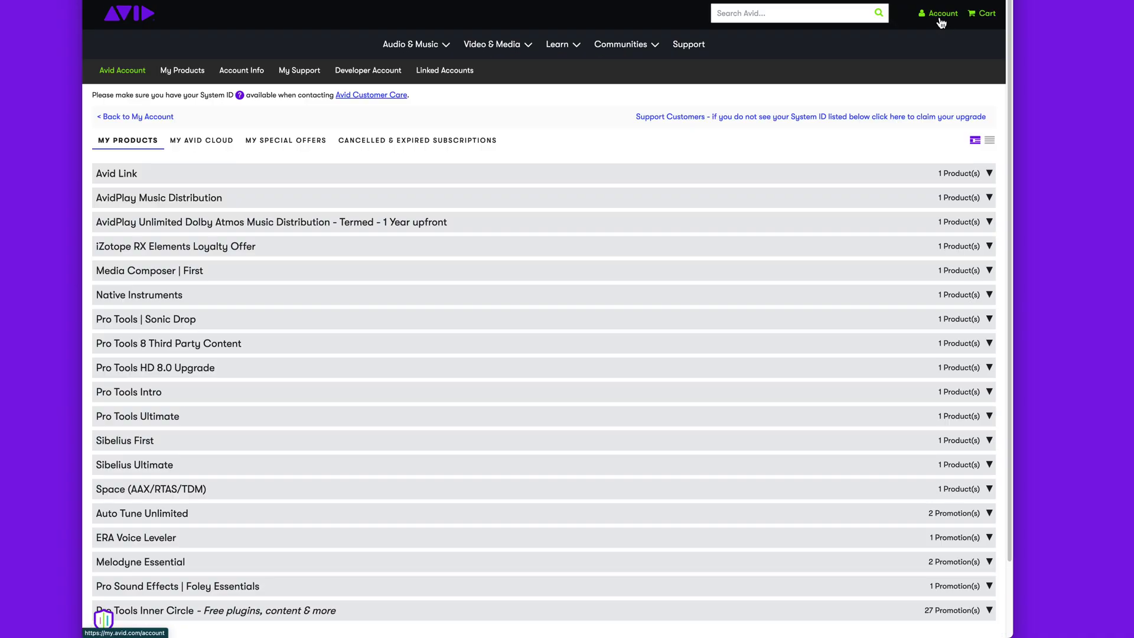
{"action": "left_click", "coordinate": [168, 420]}
{"action": "scroll", "coordinate": [167, 427], "scroll_direction": "down", "scroll_amount": 4}
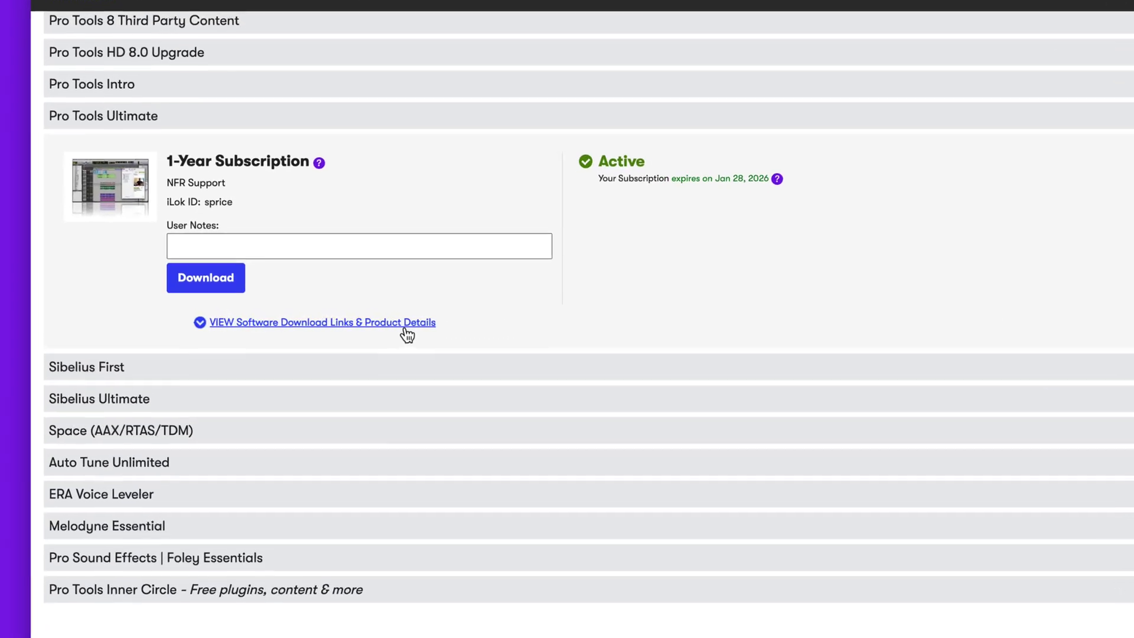
Step: Show the software download links and scroll to Pro Tools 2025.10 and its bundled plugins
{"action": "left_click", "coordinate": [384, 327]}
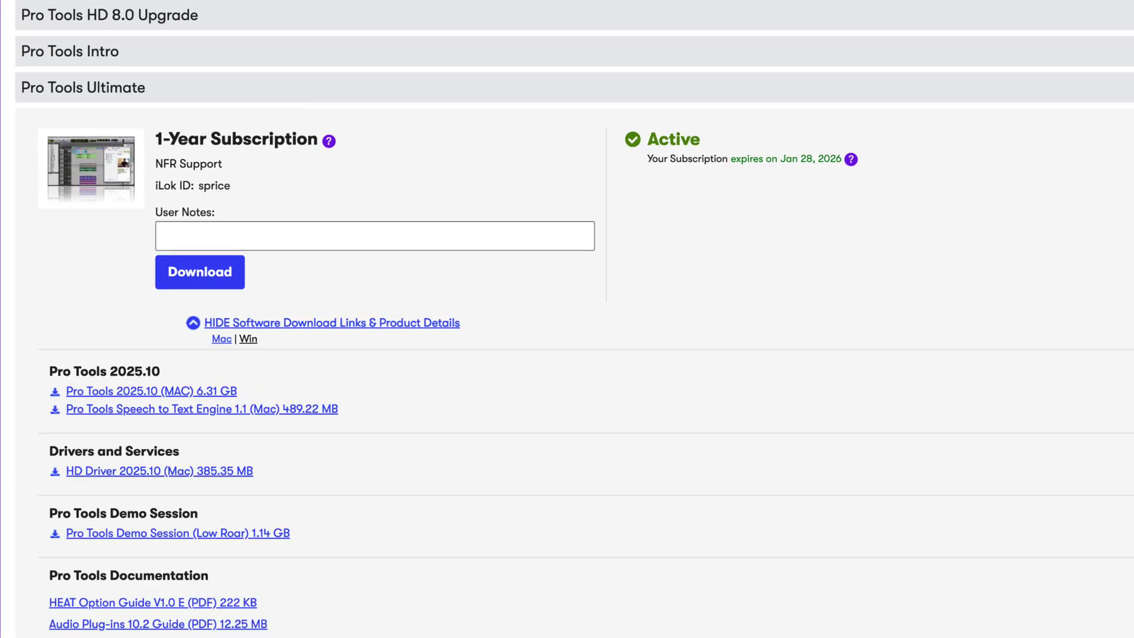
{"action": "scroll", "coordinate": [567, 319], "scroll_direction": "down", "scroll_amount": 5}
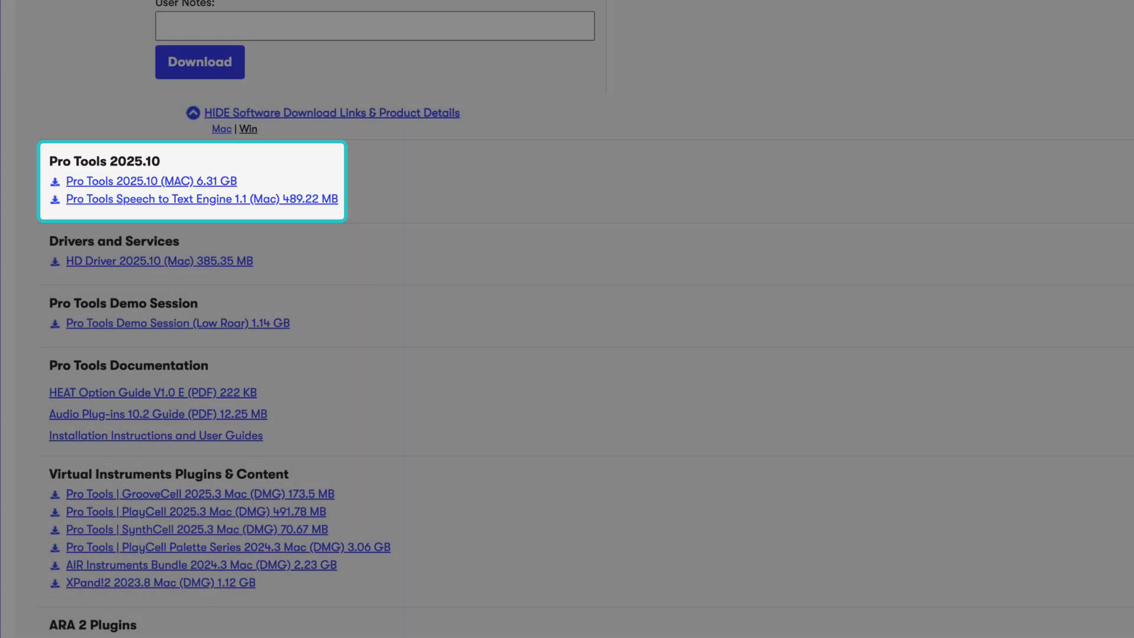
{"action": "scroll", "coordinate": [567, 319], "scroll_direction": "down", "scroll_amount": 15}
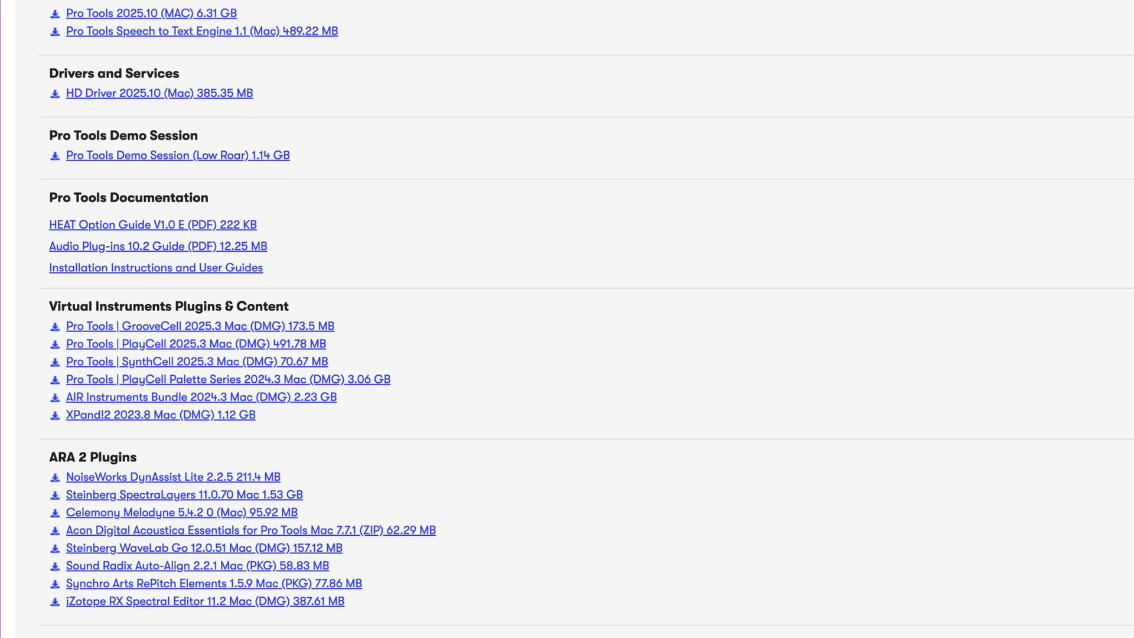
{"action": "scroll", "coordinate": [567, 319], "scroll_direction": "down", "scroll_amount": 2}
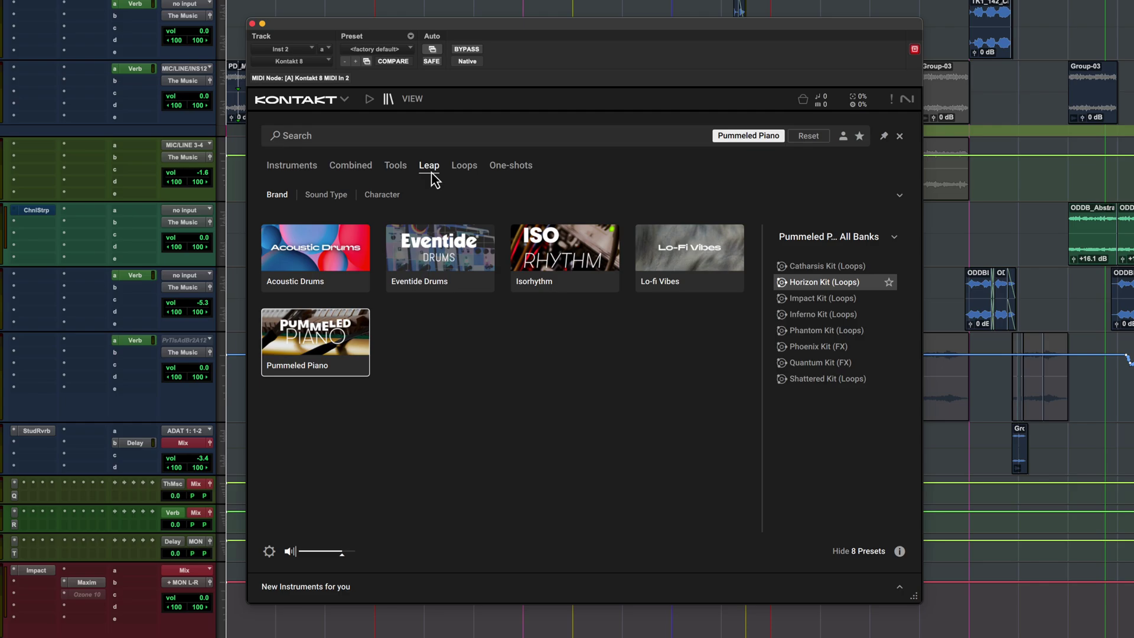
Step: Filter Leap to Avid Technology, load Isorhythm's Mint Box Kit (Loops), then show Eventide Drums presets
{"action": "left_click", "coordinate": [278, 196]}
{"action": "left_click", "coordinate": [296, 218]}
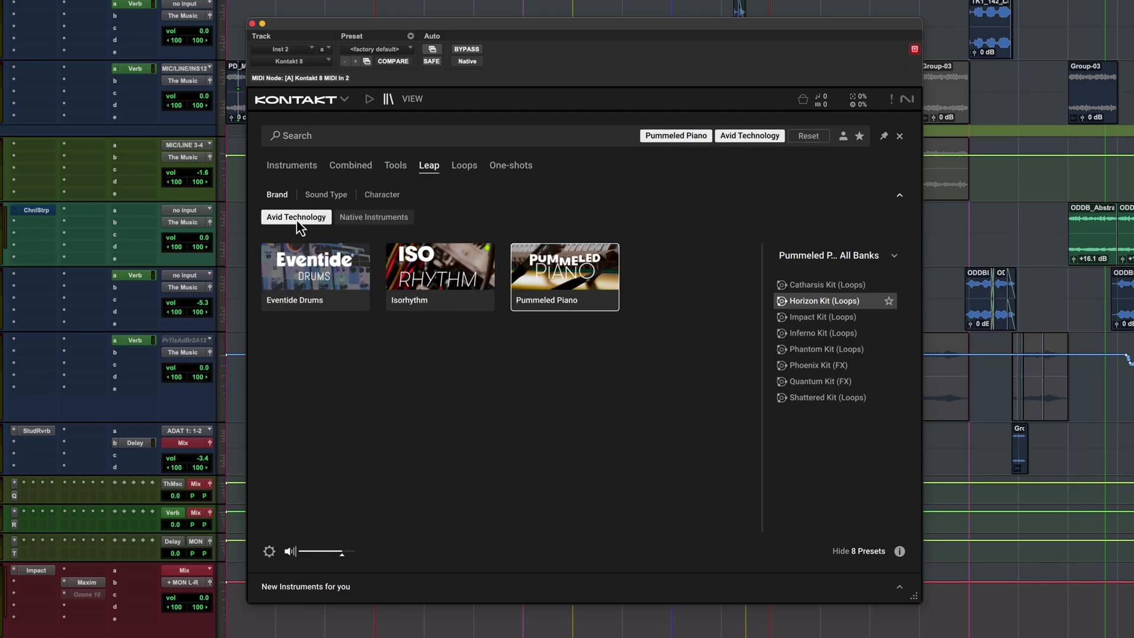
{"action": "left_click", "coordinate": [440, 274]}
{"action": "double_click", "coordinate": [816, 317]}
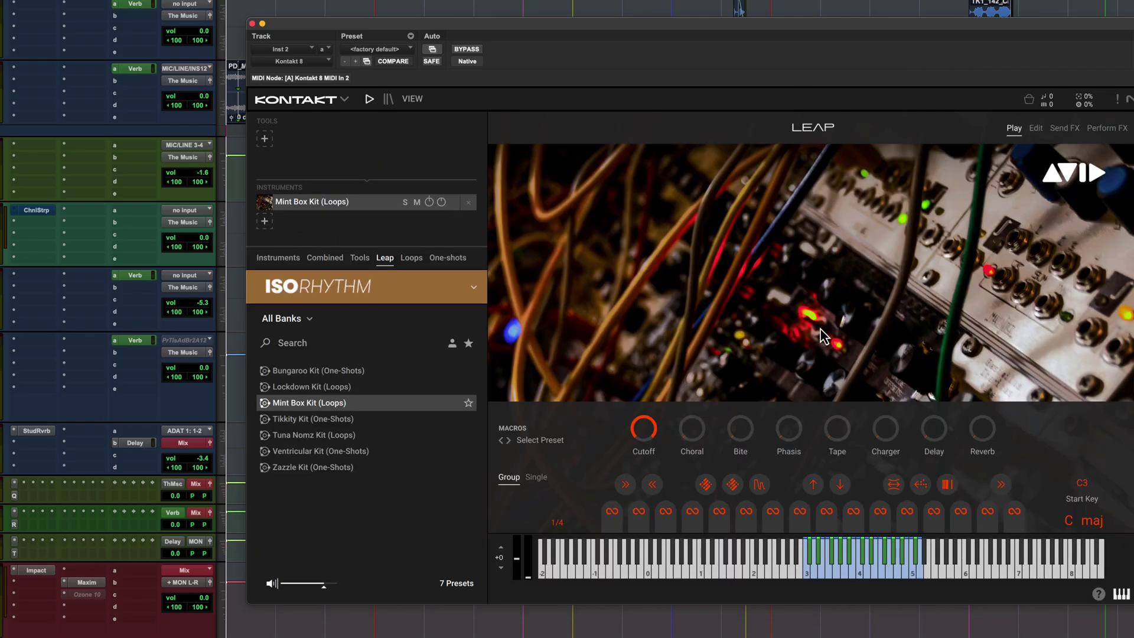
{"action": "left_click", "coordinate": [420, 295]}
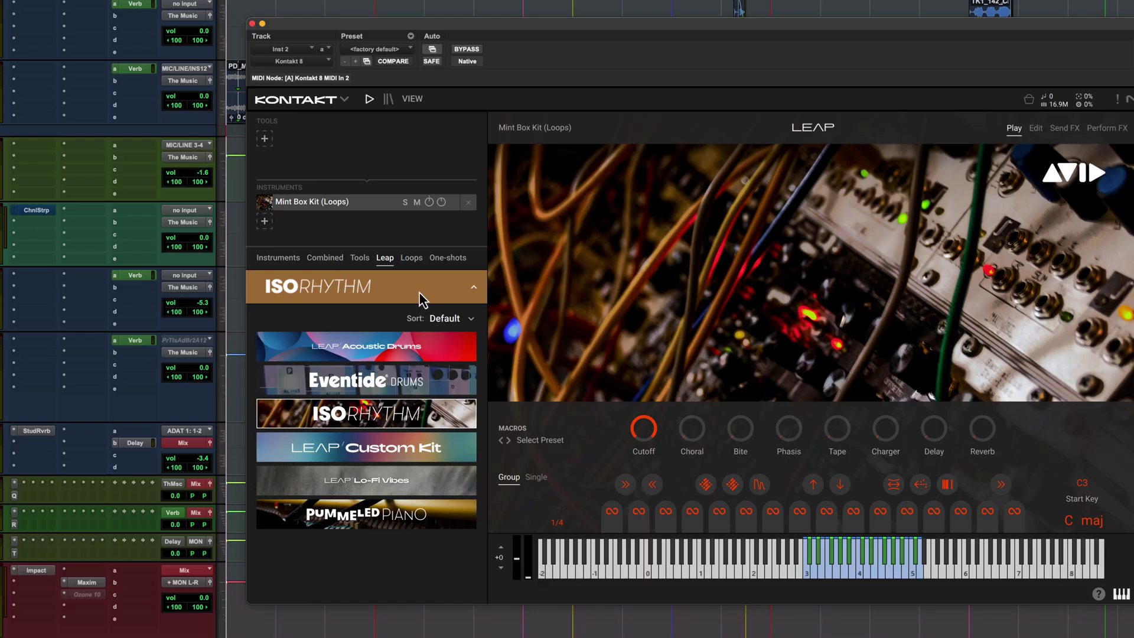
{"action": "left_click", "coordinate": [413, 390]}
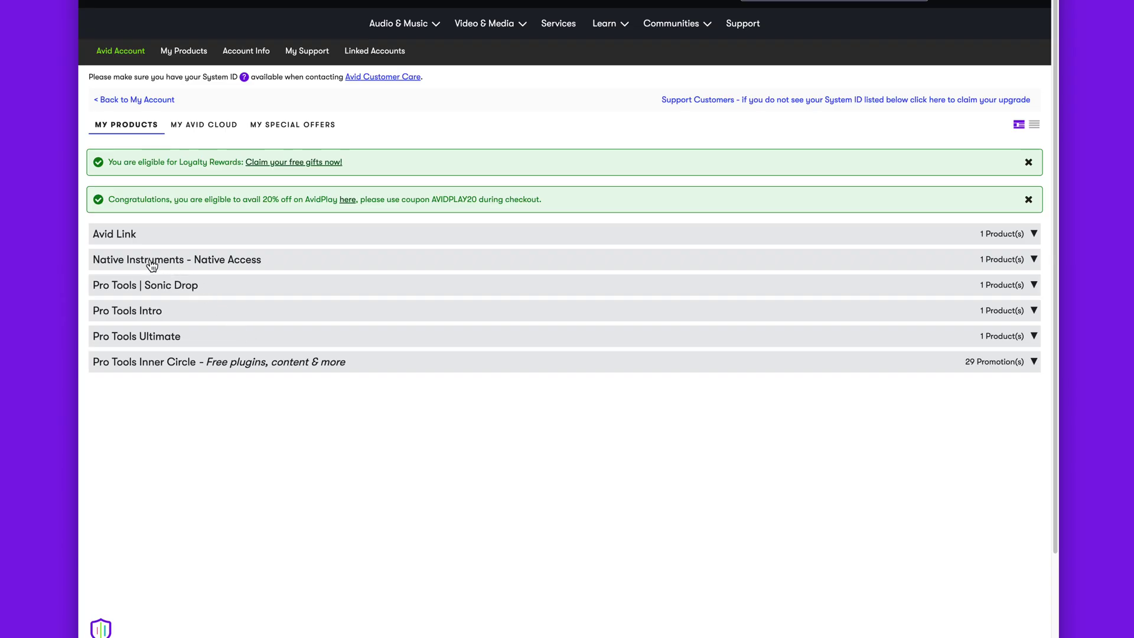
Step: Expand Native Access in My Products, show Isorhythm's serial code, and redeem it
{"action": "left_click", "coordinate": [149, 260]}
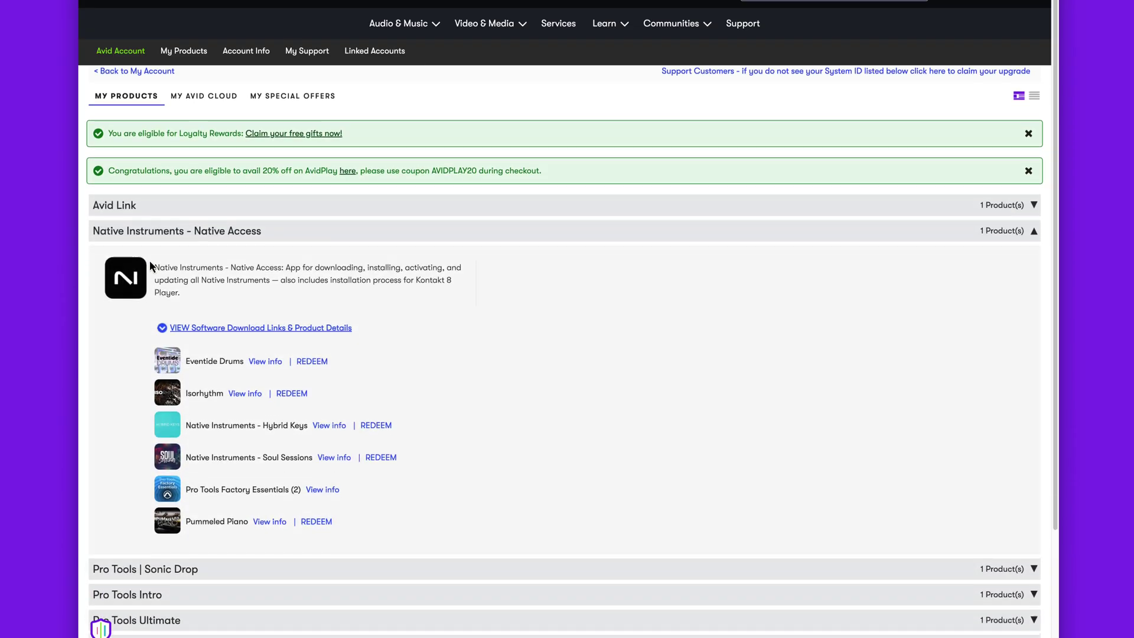
{"action": "scroll", "coordinate": [150, 260], "scroll_direction": "down", "scroll_amount": 3}
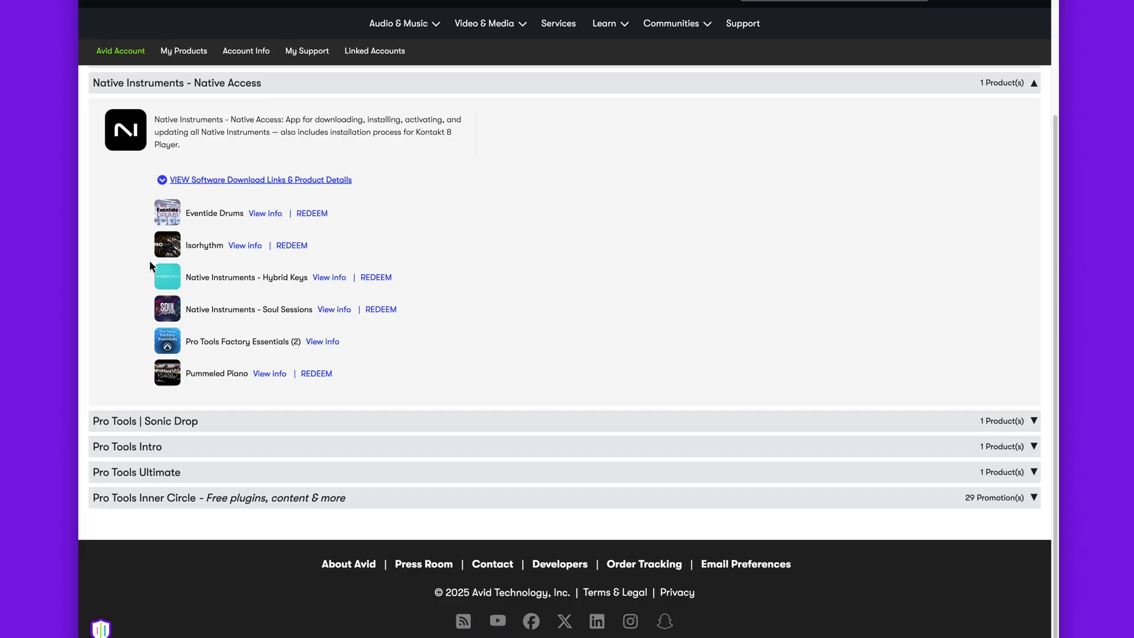
{"action": "left_click", "coordinate": [245, 246]}
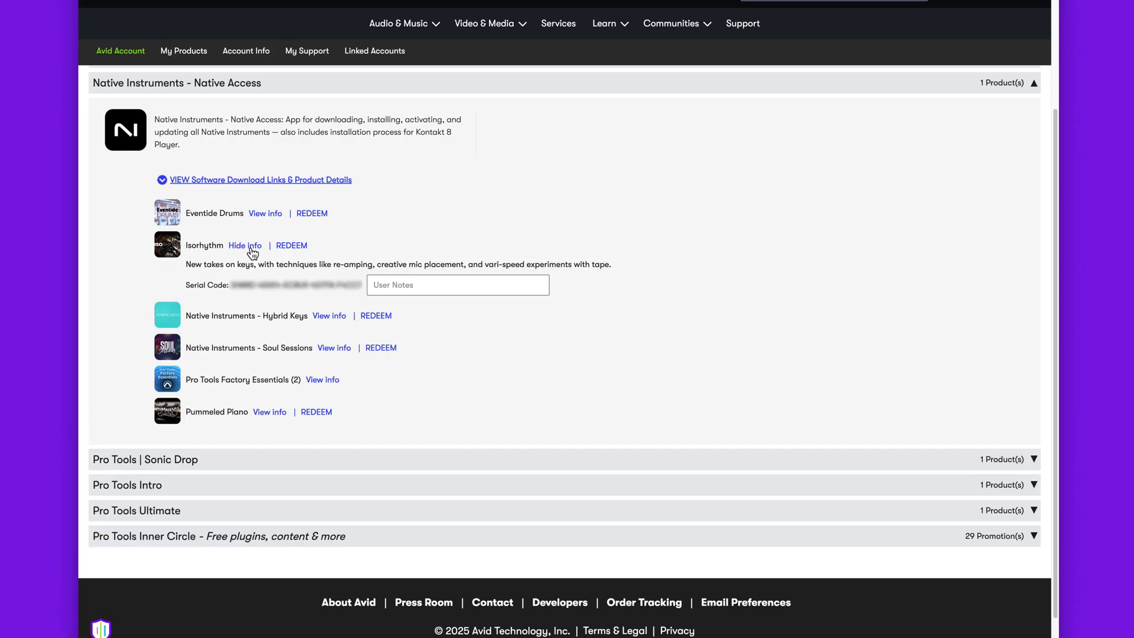
{"action": "left_click", "coordinate": [297, 249]}
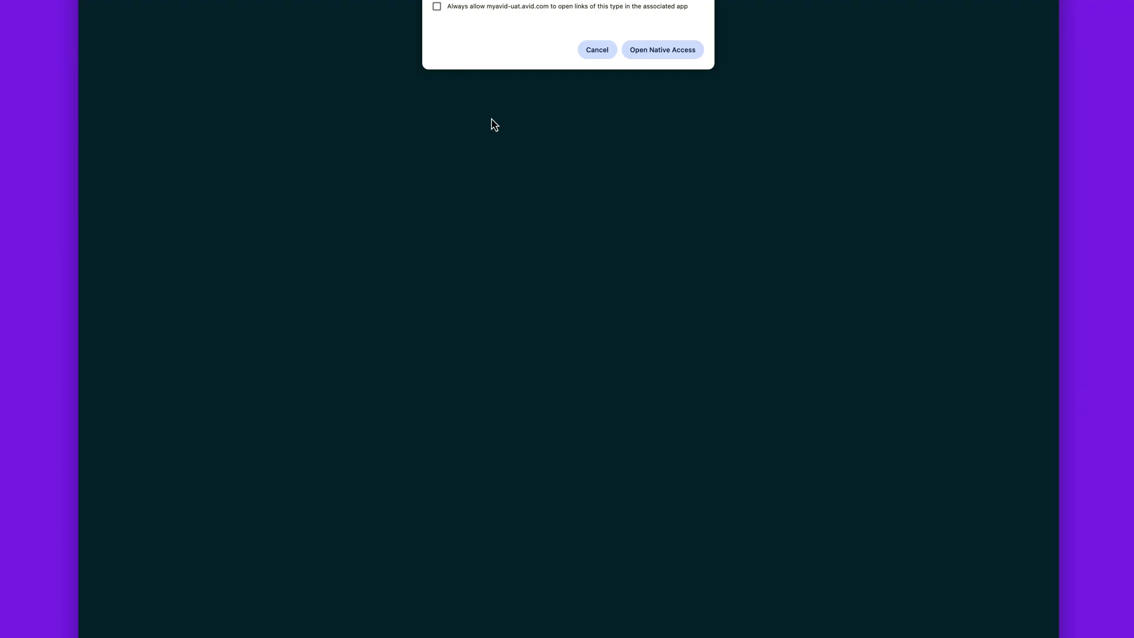
Step: Open Native Access, add the Isorhythm serial, and install the Isorhythm library
{"action": "left_click", "coordinate": [648, 53]}
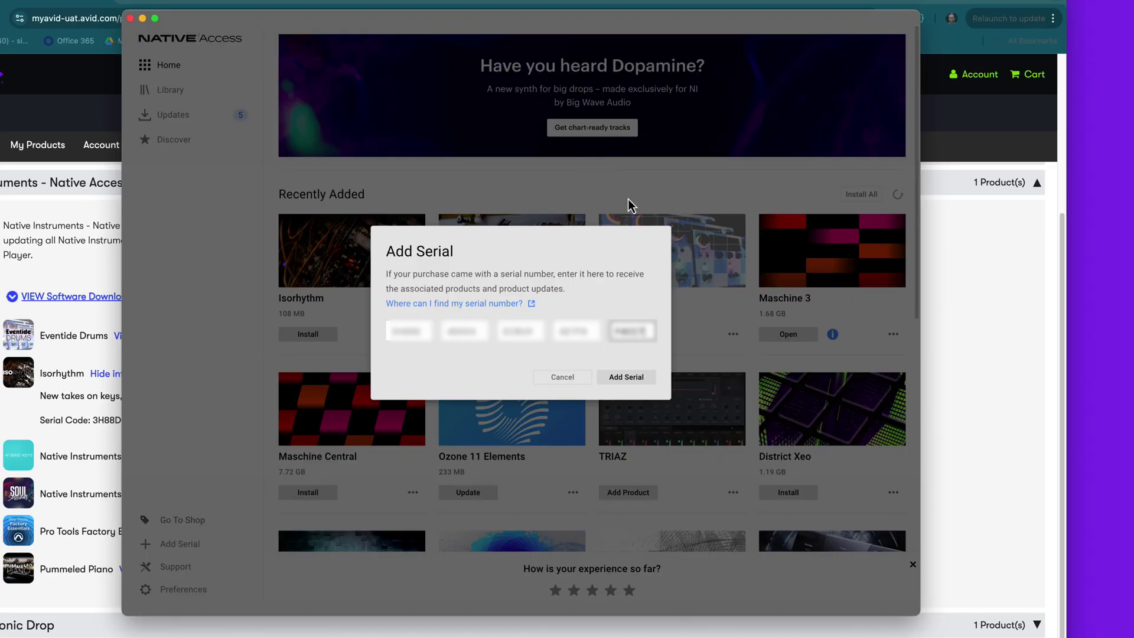
{"action": "left_click", "coordinate": [637, 379]}
{"action": "left_click", "coordinate": [630, 381]}
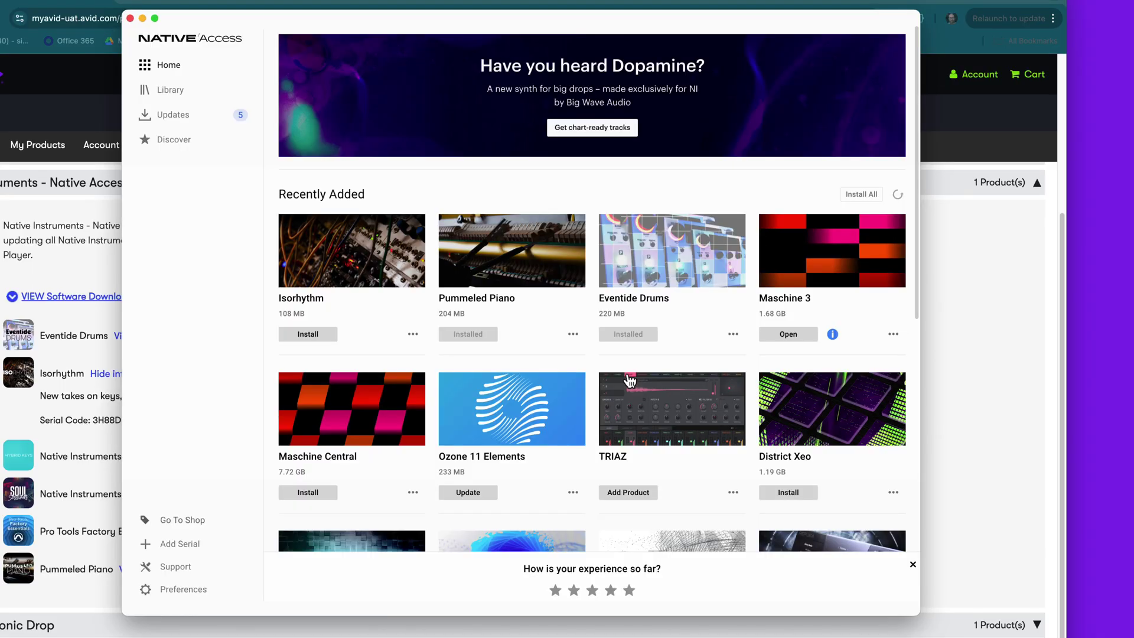
{"action": "left_click", "coordinate": [311, 334]}
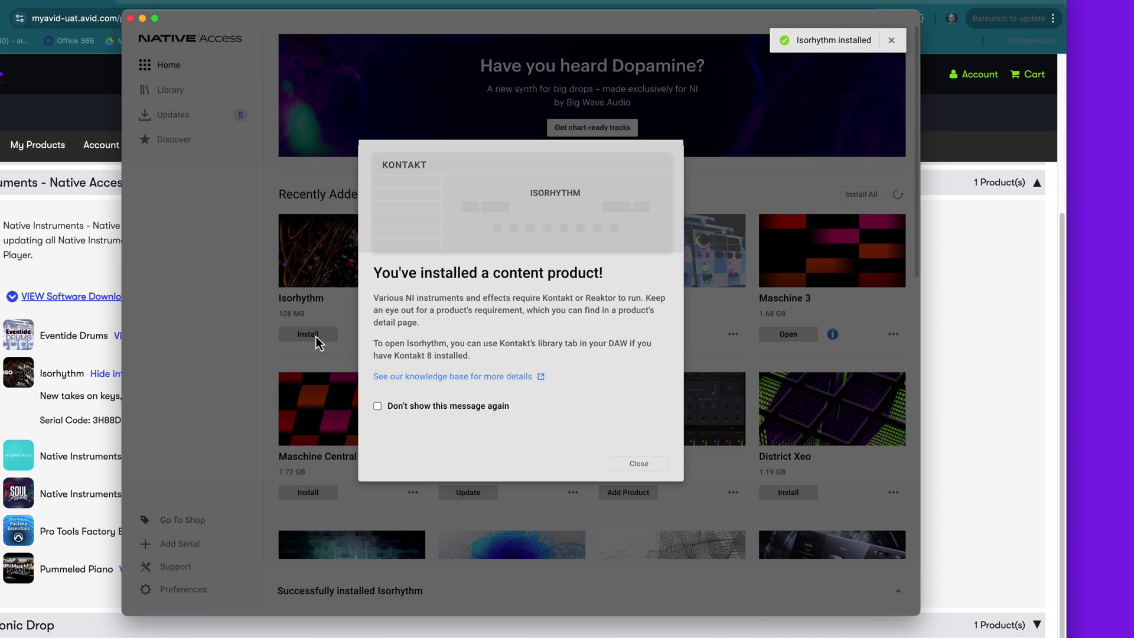
{"action": "left_click", "coordinate": [633, 463]}
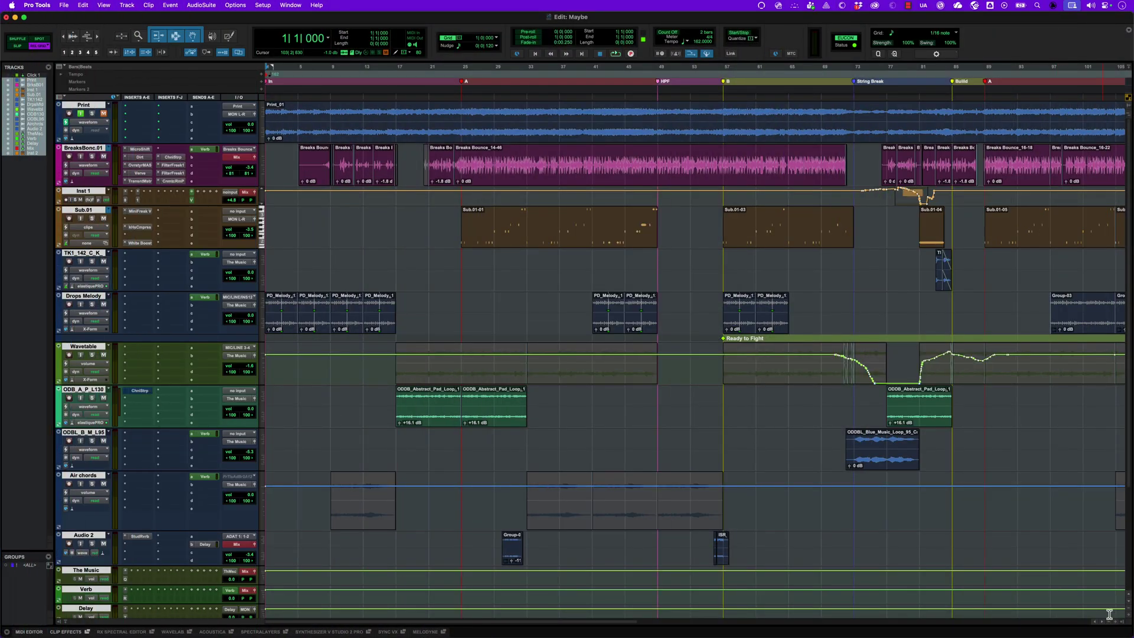
Step: View SoundFlow's Automation > Track Automation Modes, then launch the Welcome to Pro Tools tour from Learn
{"action": "key", "text": "ctrl+shift+s"}
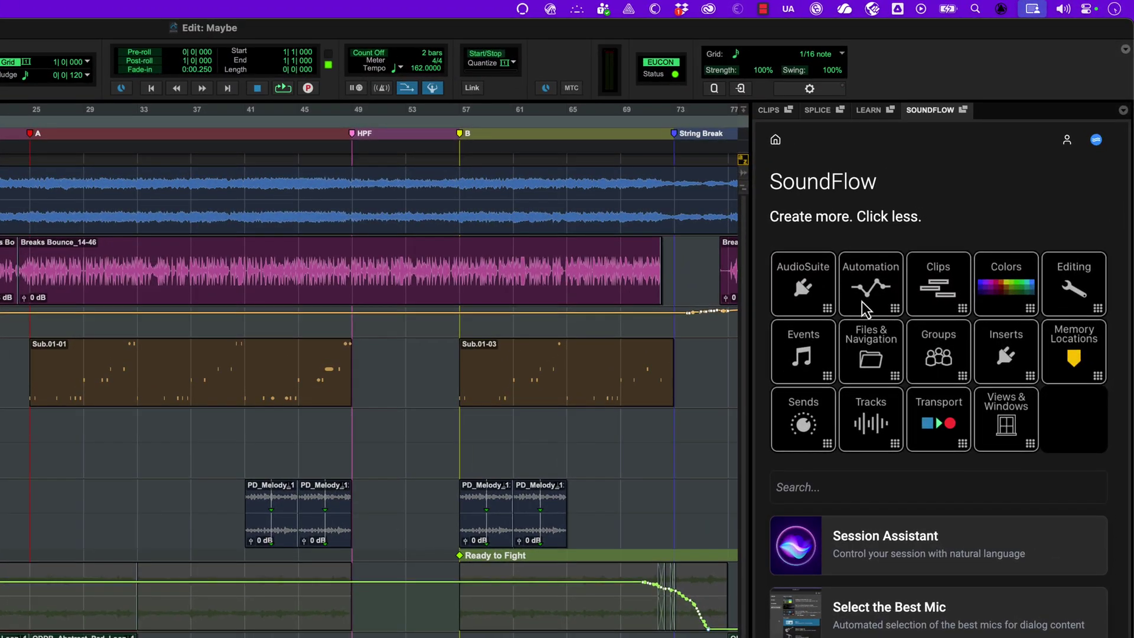
{"action": "left_click", "coordinate": [866, 308]}
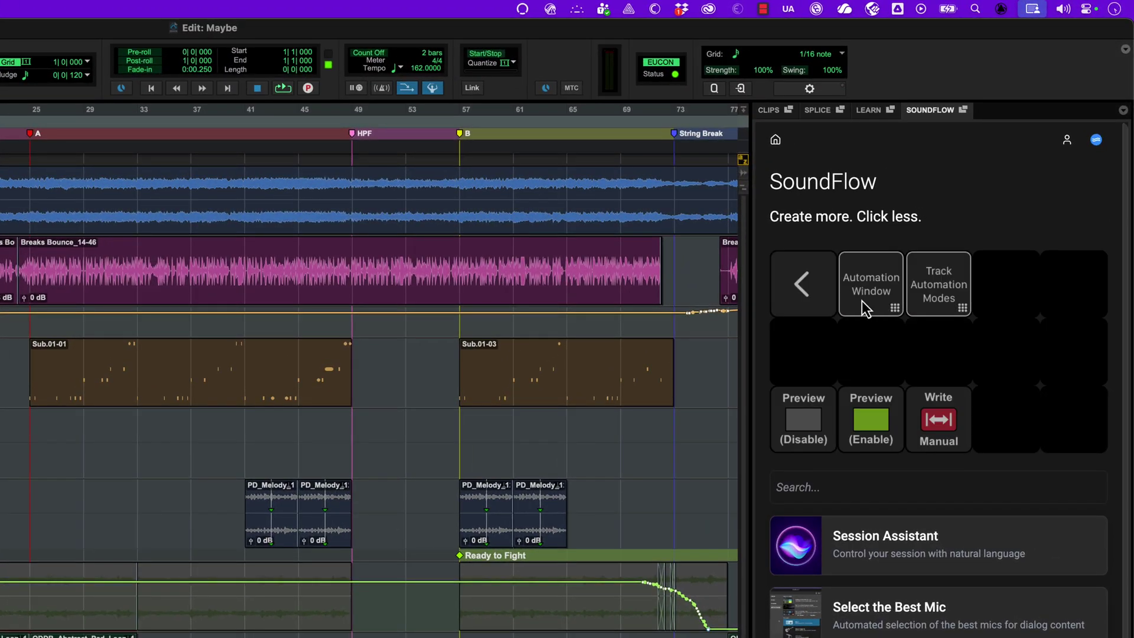
{"action": "left_click", "coordinate": [939, 302]}
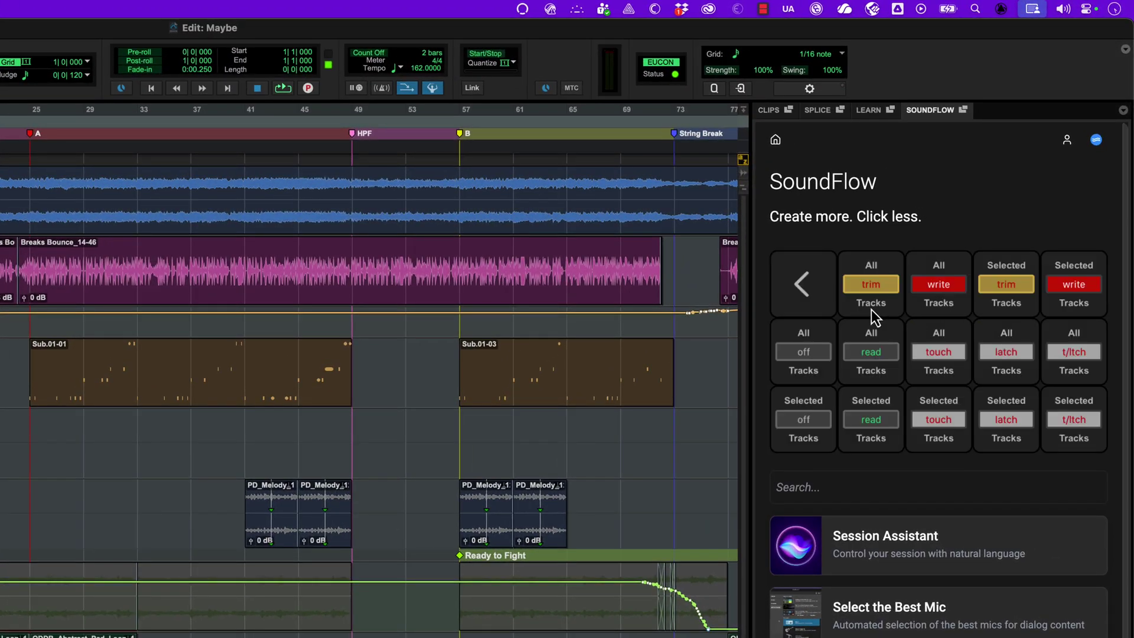
{"action": "left_click", "coordinate": [867, 111]}
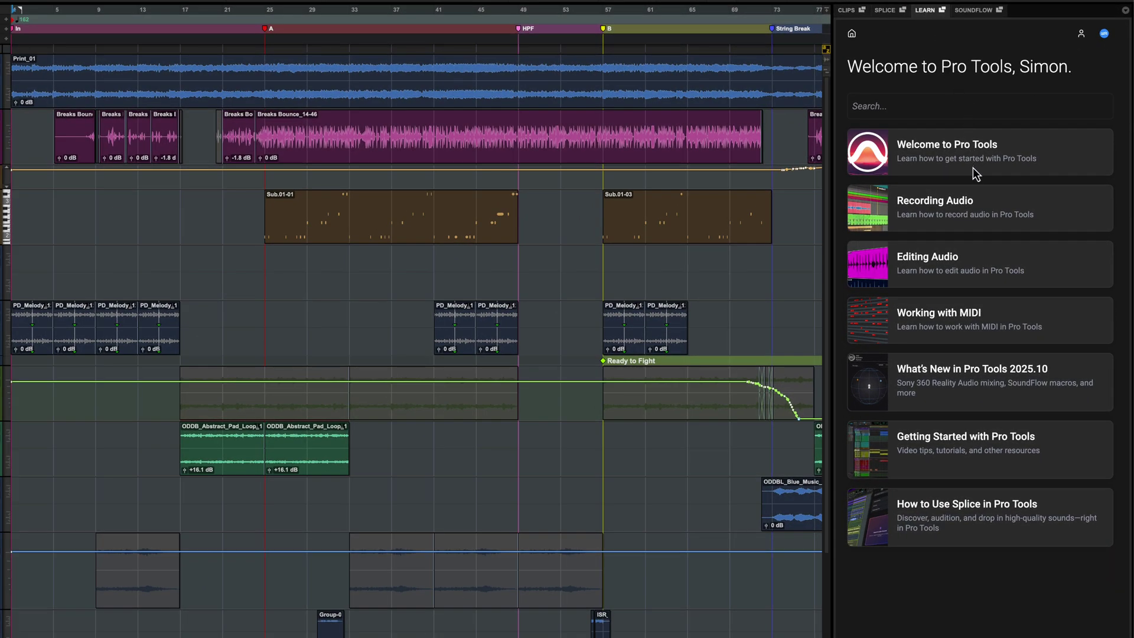
{"action": "left_click", "coordinate": [973, 166]}
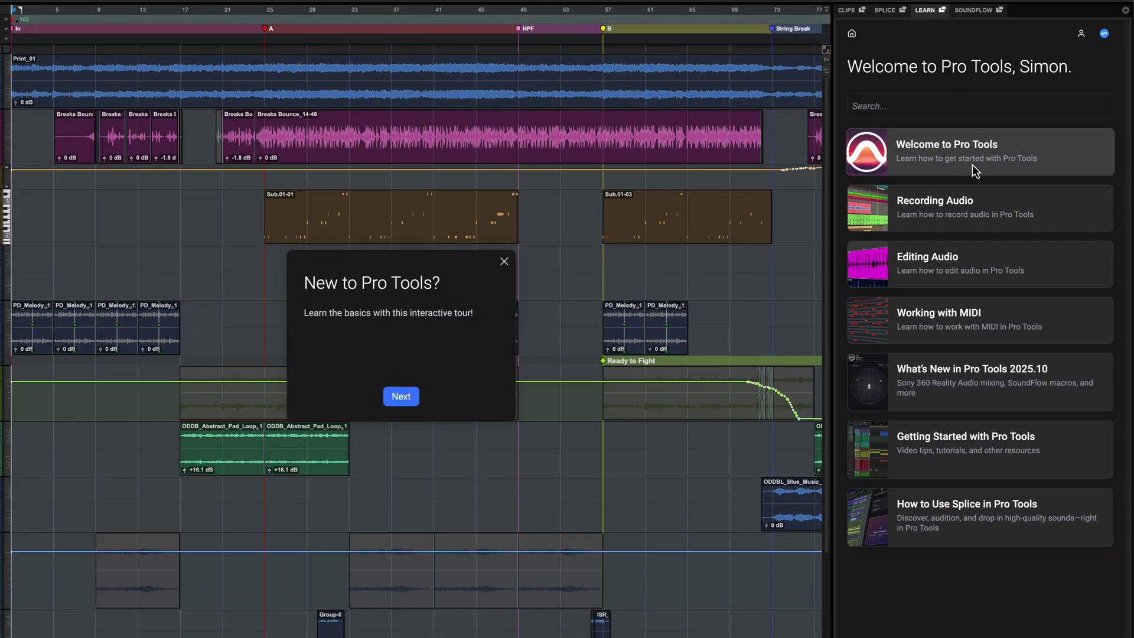
Step: Advance the tour, back out of Avid sign-in, and choose Sign in with SoundFlow instead
{"action": "left_click", "coordinate": [401, 397]}
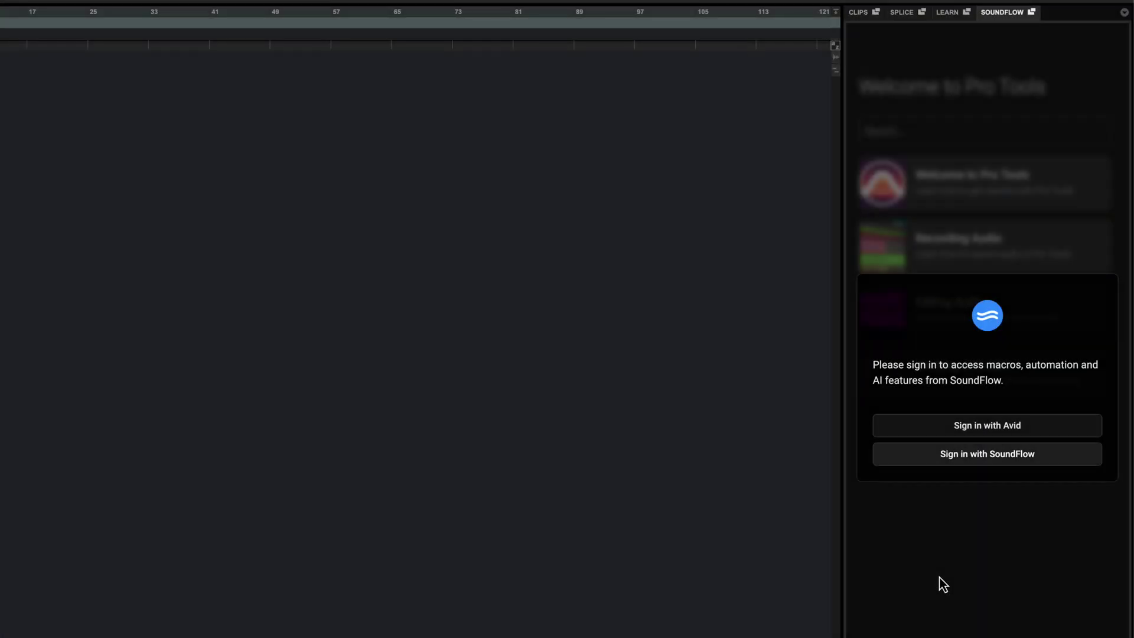
{"action": "left_click", "coordinate": [989, 426]}
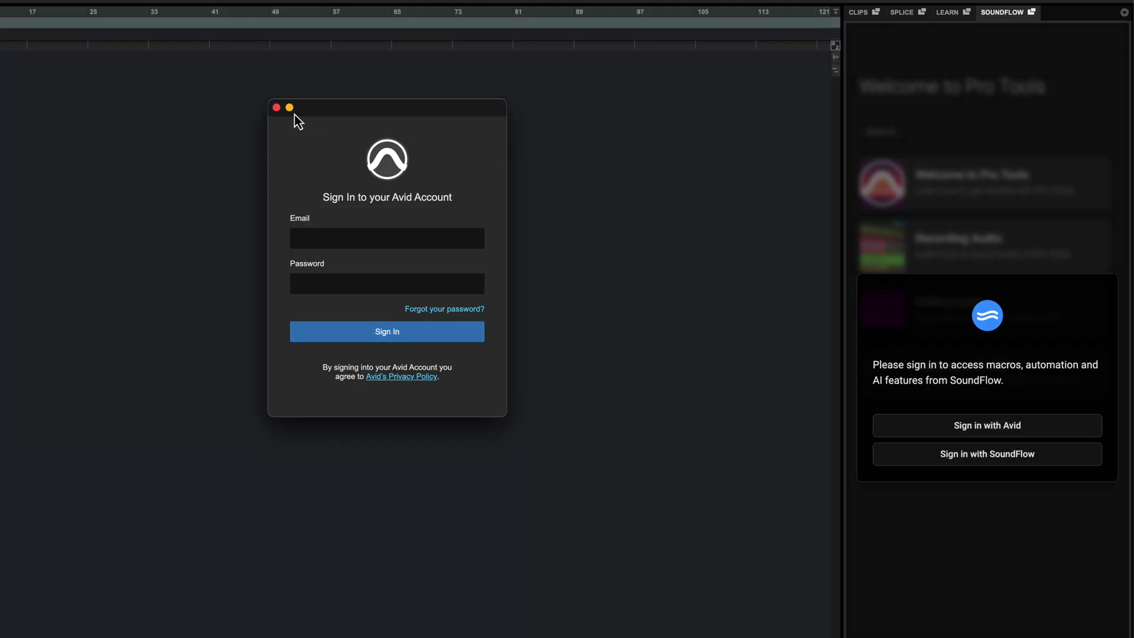
{"action": "left_click", "coordinate": [276, 107]}
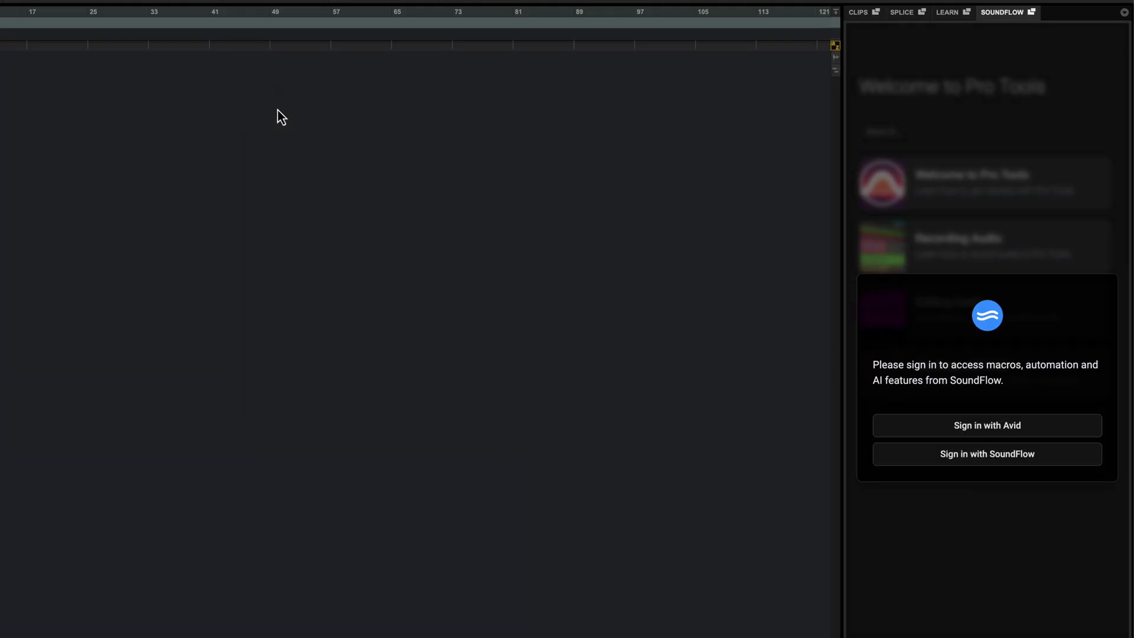
{"action": "left_click", "coordinate": [969, 456]}
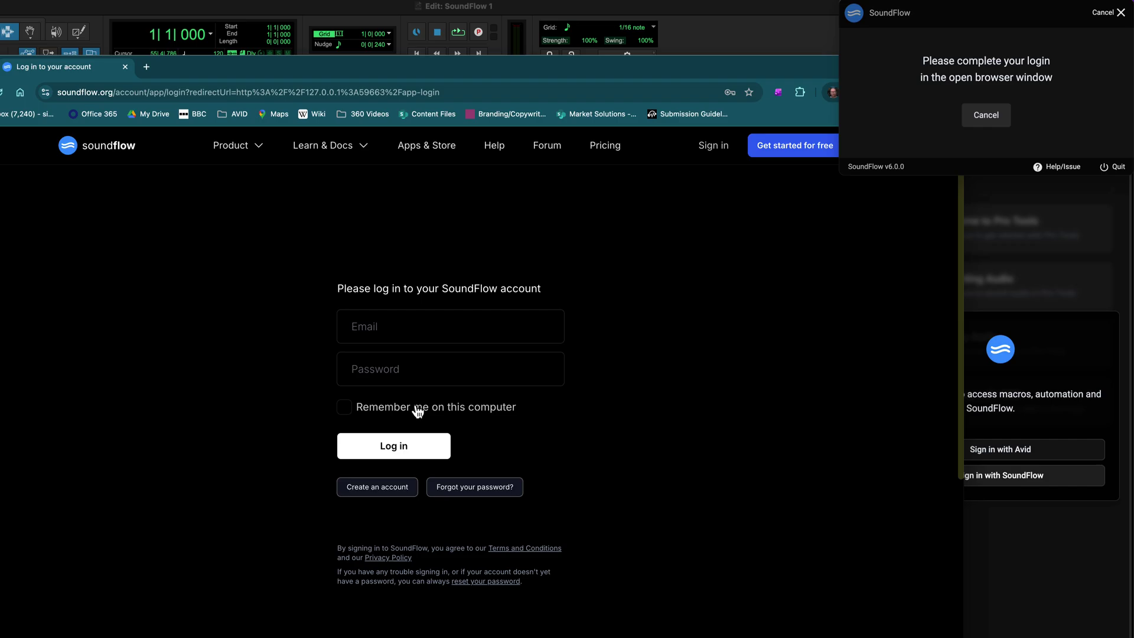
Step: Sign in to SoundFlow in Chrome with the saved login and keychain-filled password, continuing with this account
{"action": "left_click", "coordinate": [353, 326]}
{"action": "left_click", "coordinate": [443, 368]}
{"action": "type", "text": "s"}
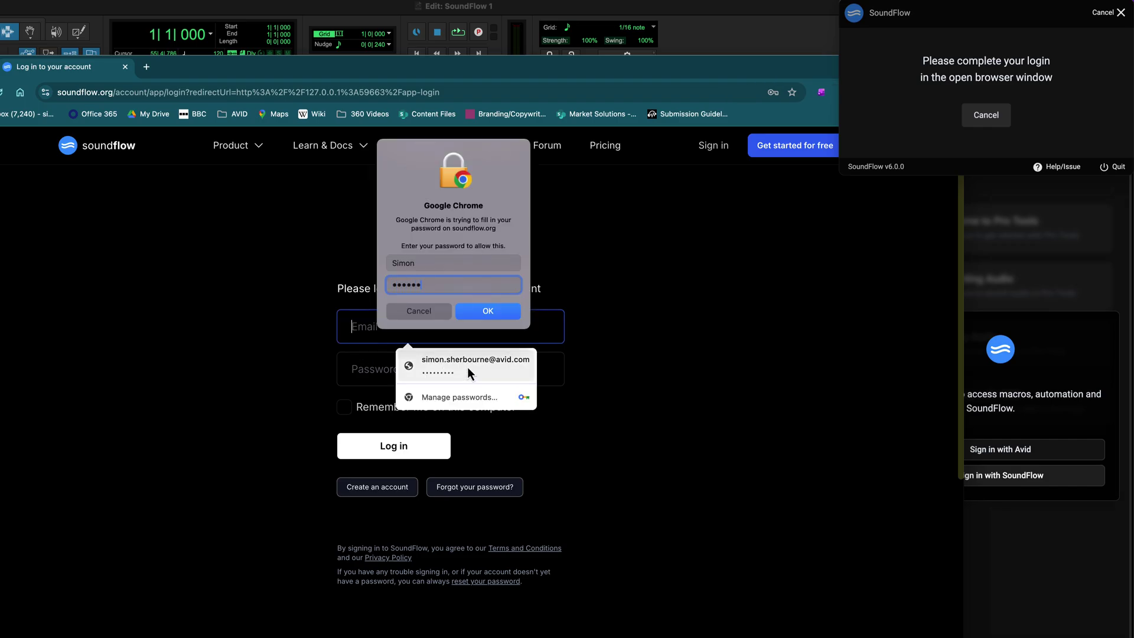
{"action": "key", "text": "Return"}
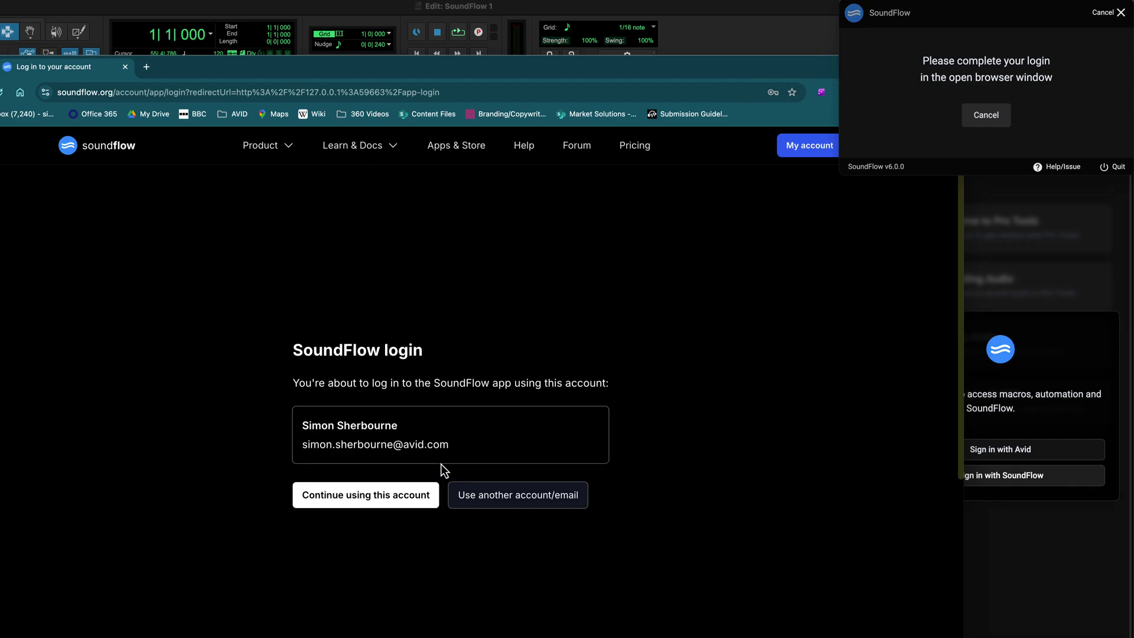
{"action": "left_click", "coordinate": [416, 494]}
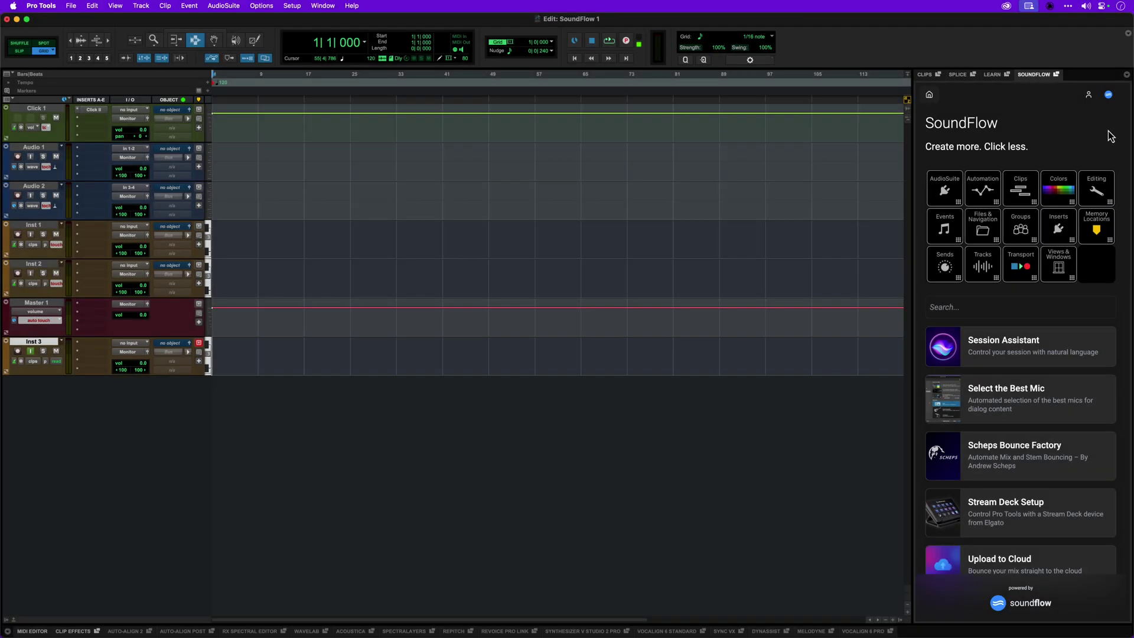
Step: Open SoundFlow's Home and Editor pages, then start Upload to Cloud bouncing the project to Dropbox
{"action": "left_click", "coordinate": [1111, 98]}
{"action": "left_click", "coordinate": [1099, 133]}
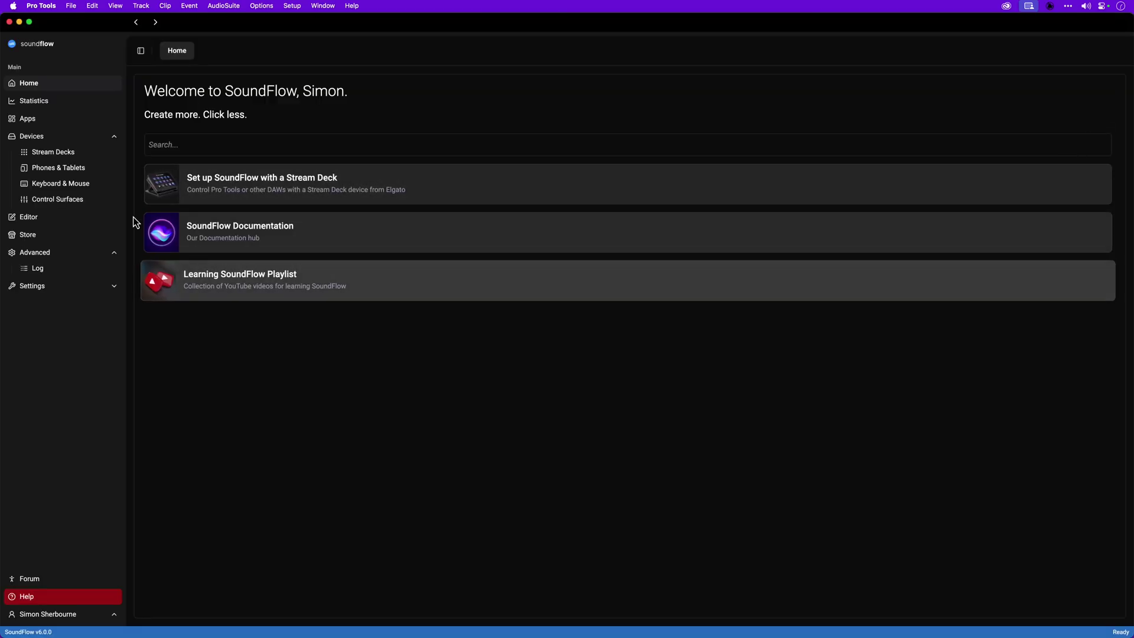
{"action": "left_click", "coordinate": [37, 222]}
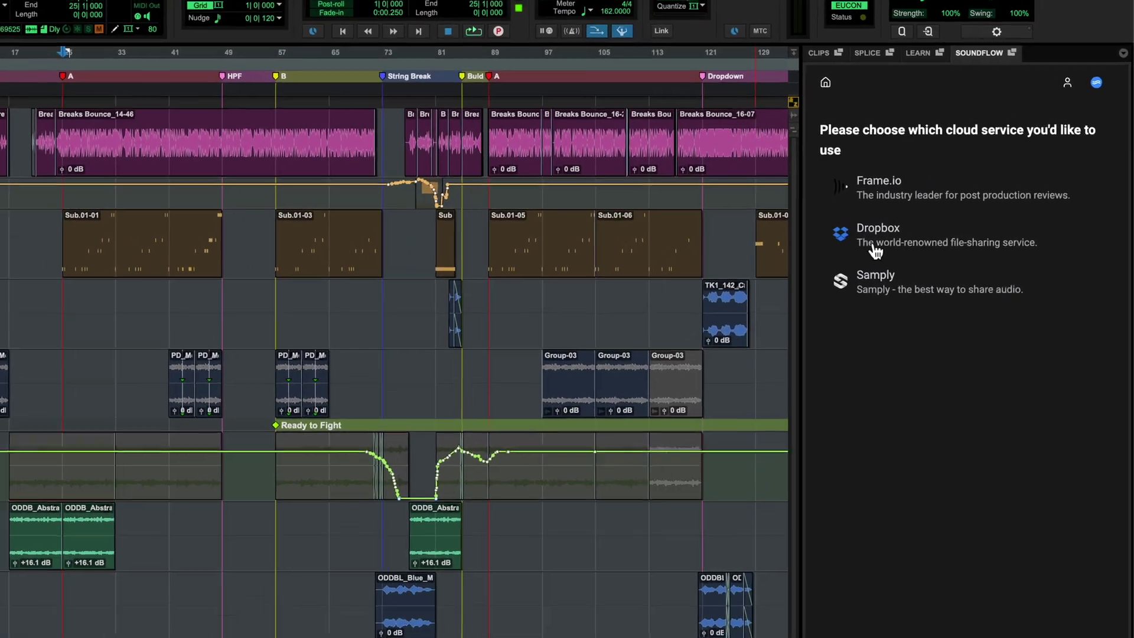
{"action": "left_click", "coordinate": [874, 369]}
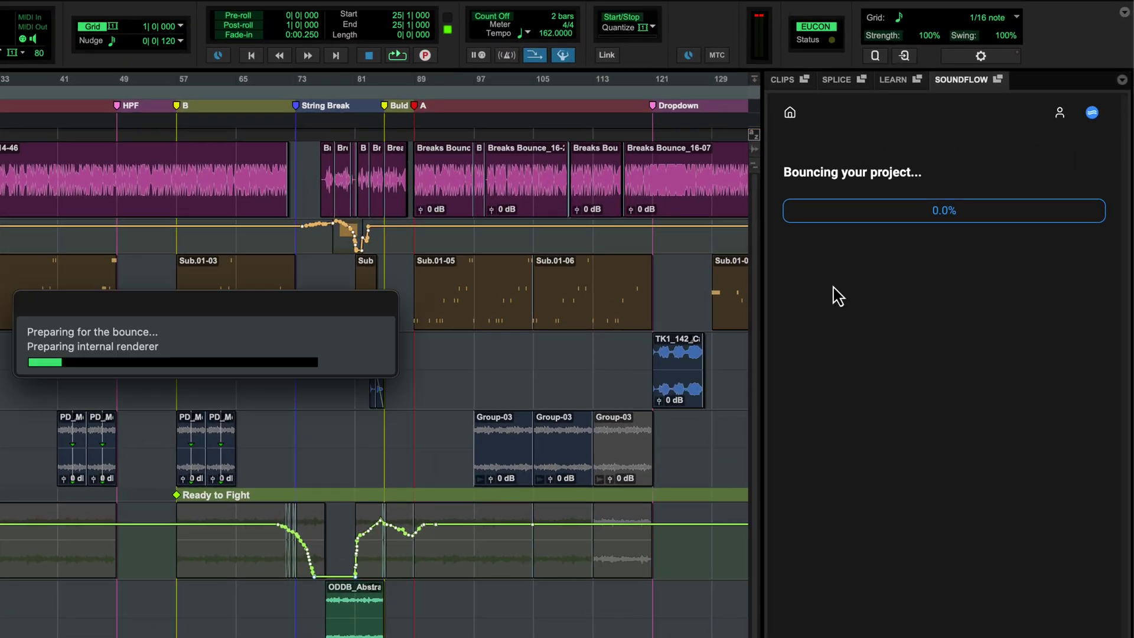